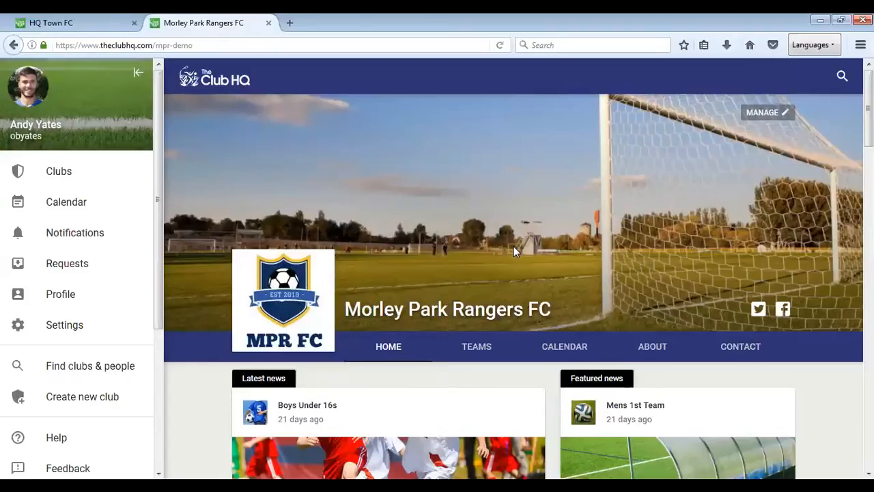
- Open the Mens 1st Team's published Demo Utd fixture for editing in the club management area and view its squad settings
click(763, 113)
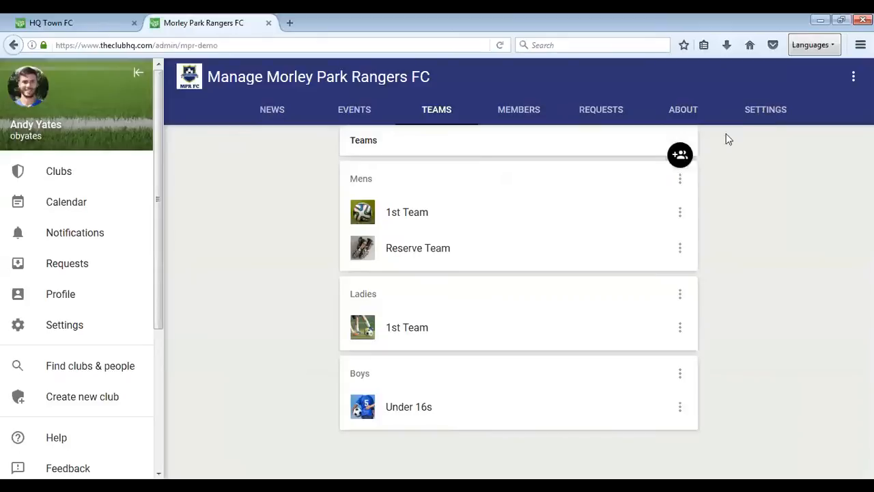
click(409, 218)
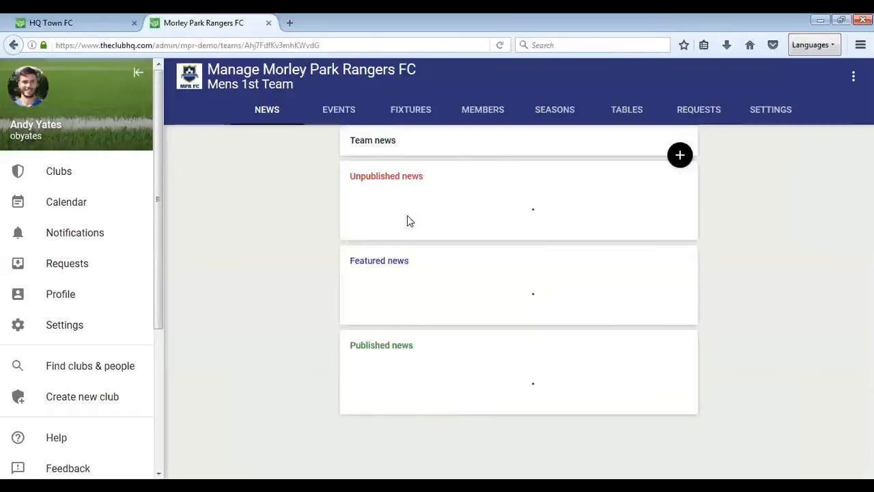
click(414, 116)
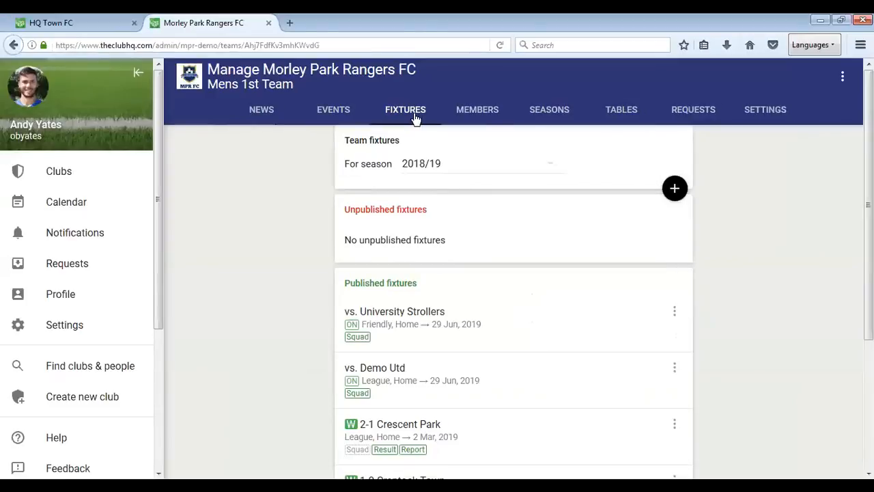
click(420, 386)
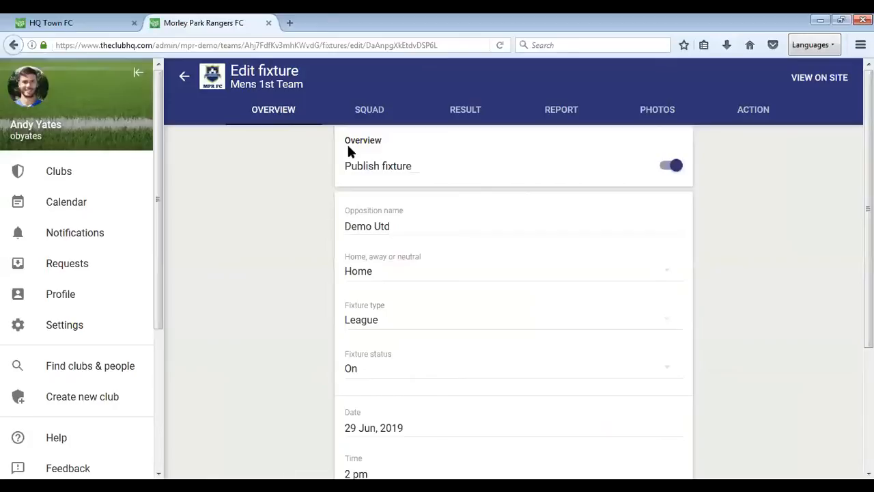
click(369, 108)
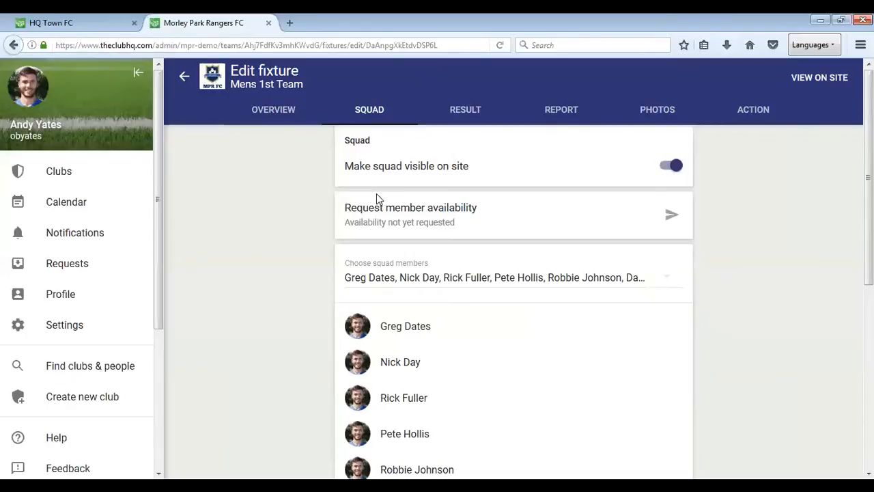
- Make the fixture result visible on the site and enter full-time scores of 1 for Morley Park Rangers FC and 0 for Demo Utd
click(459, 115)
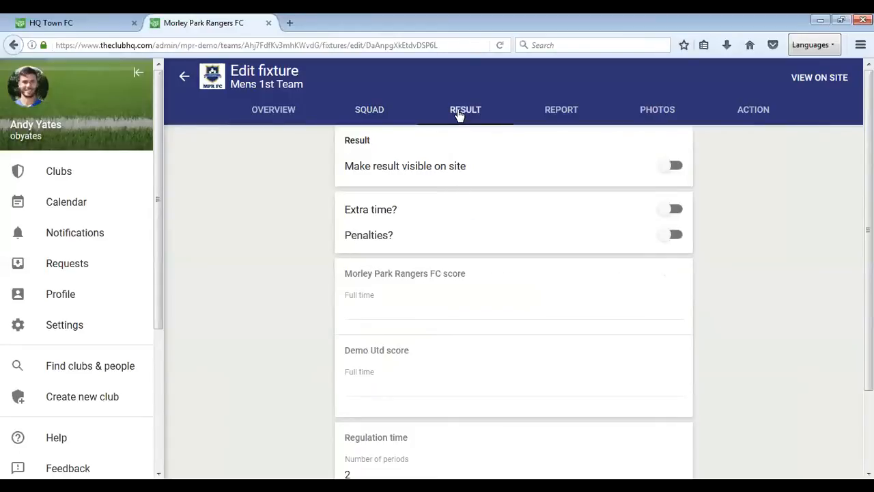
click(676, 168)
scroll(499, 348, down, 2)
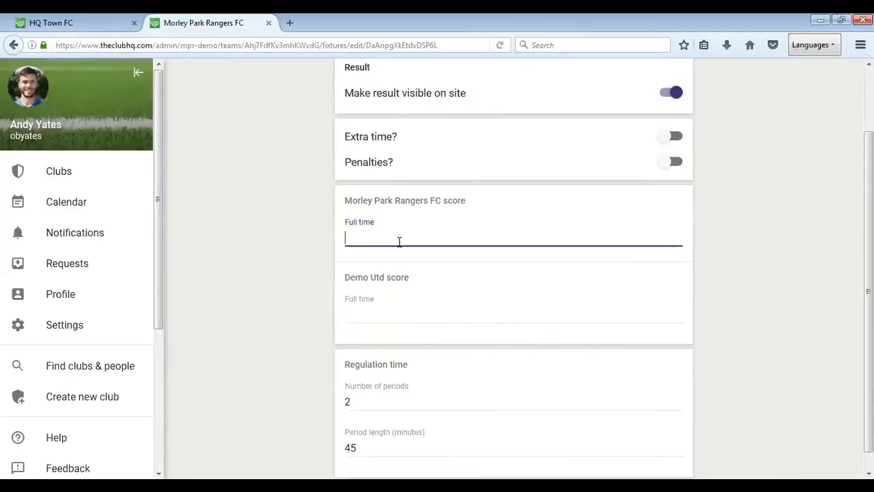
text(1)
click(396, 310)
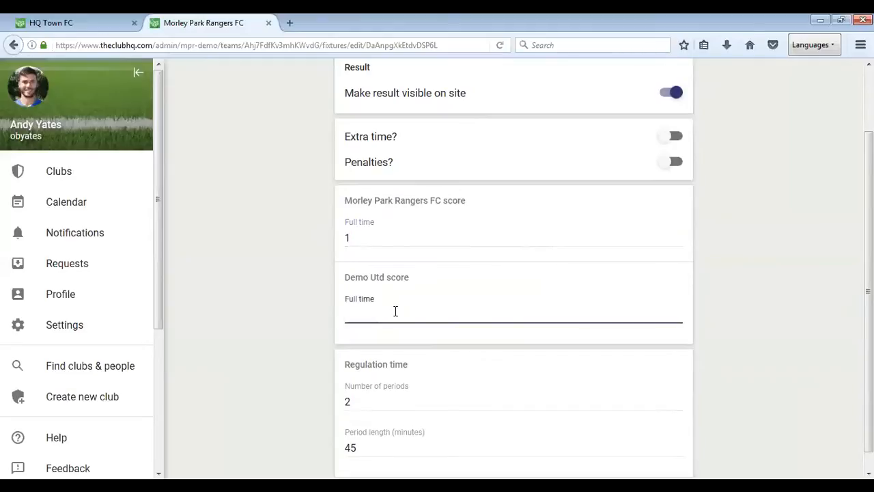
text(0)
scroll(453, 380, down, 1)
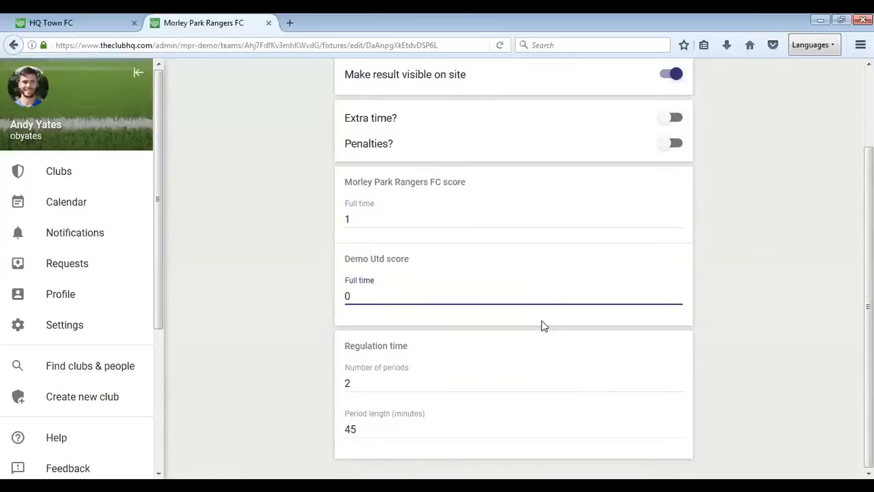
scroll(521, 352, up, 3)
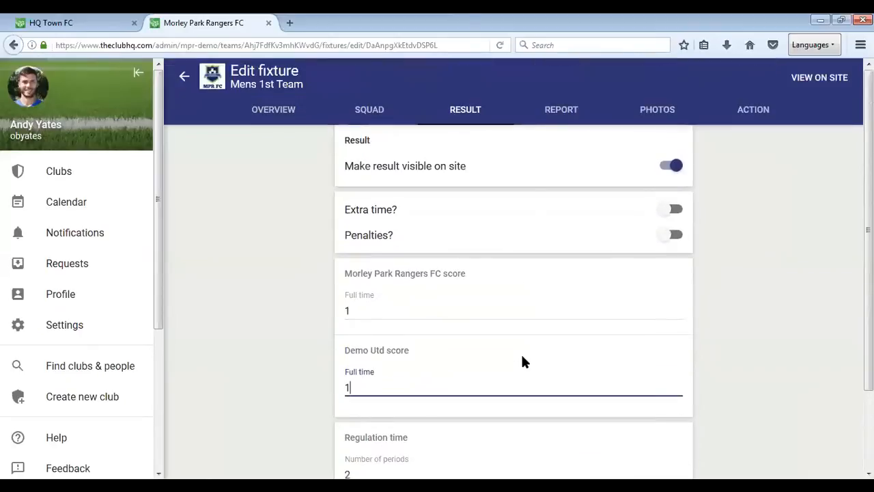
- In the fixture's report, choose the eleventh listed player as Player of the Match and enter the report text "Match report here...."
click(559, 117)
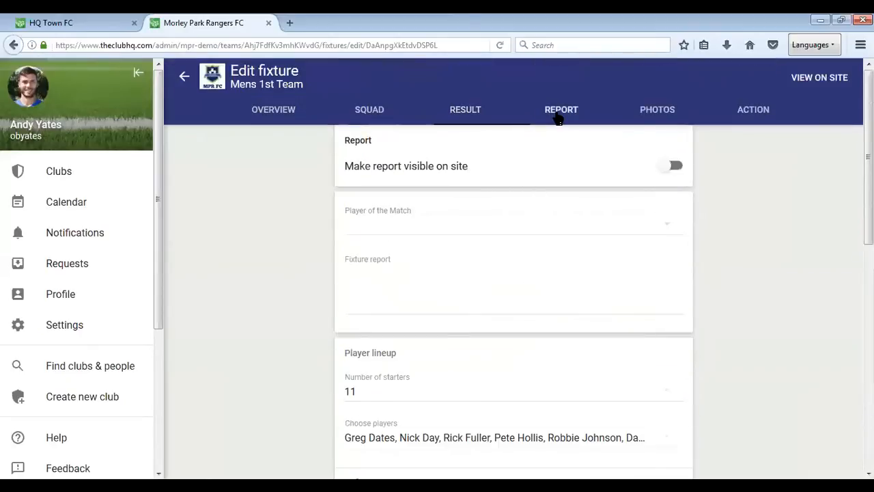
click(433, 224)
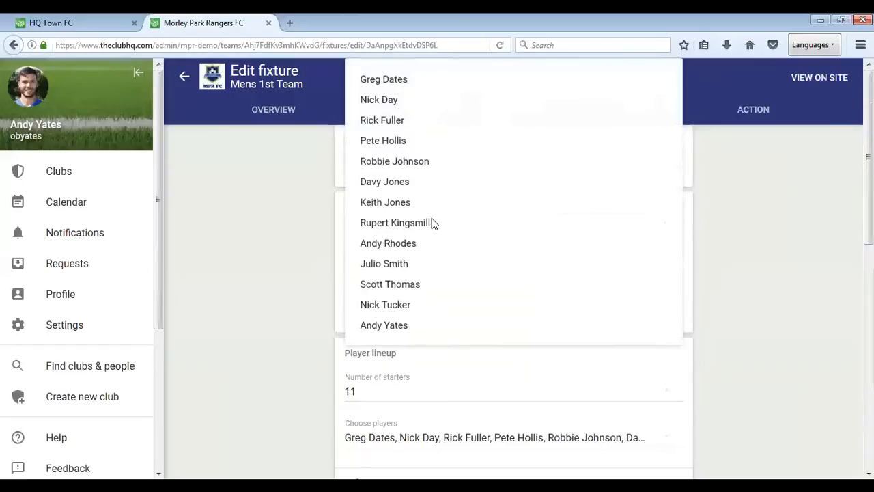
click(405, 291)
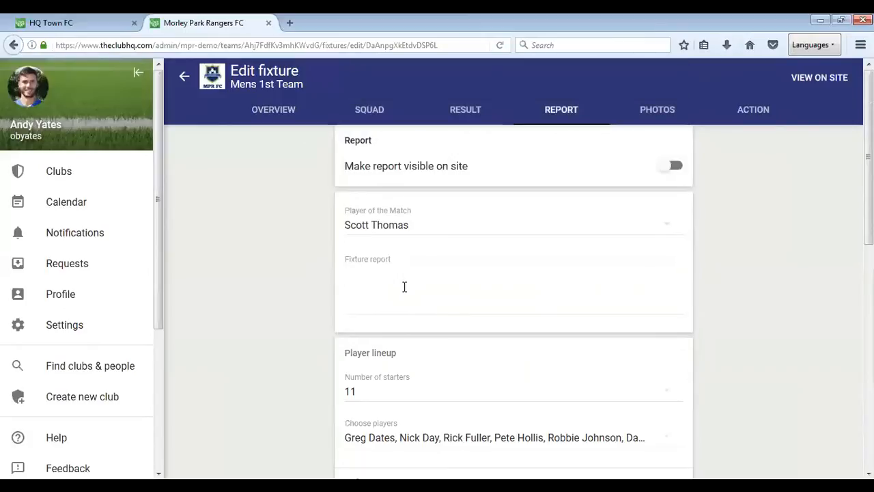
click(404, 287)
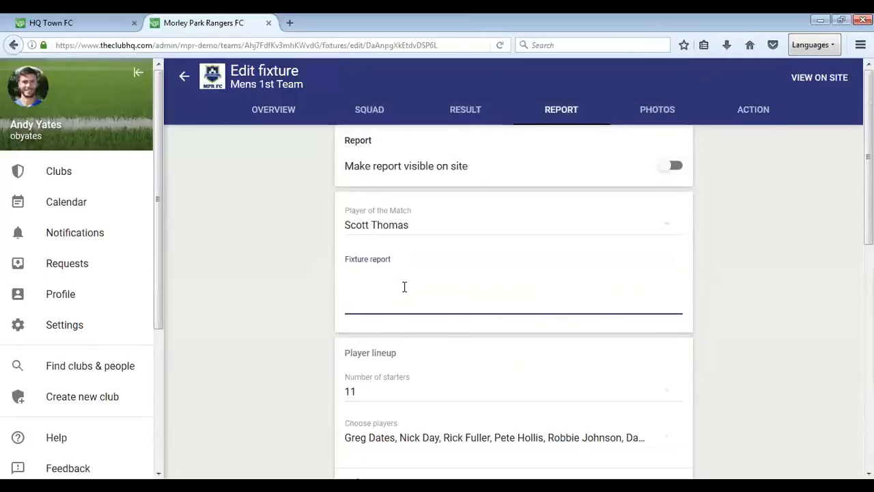
text(Ma)
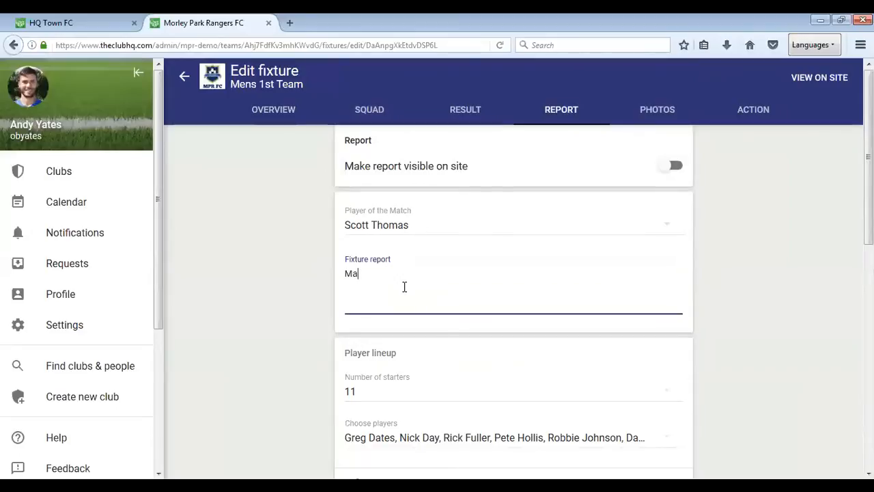
text(tch report here....)
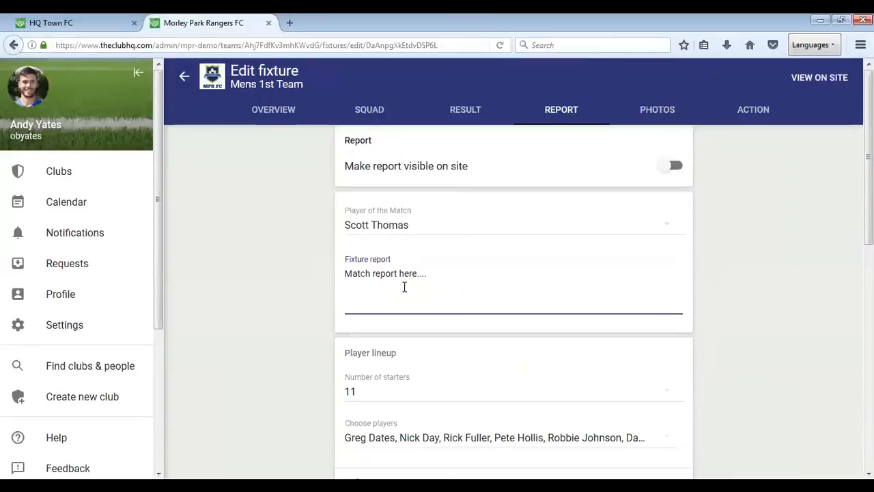
- Review the report's player lineup and move the first substitute up to position 8 among the starters
scroll(405, 286, down, 2)
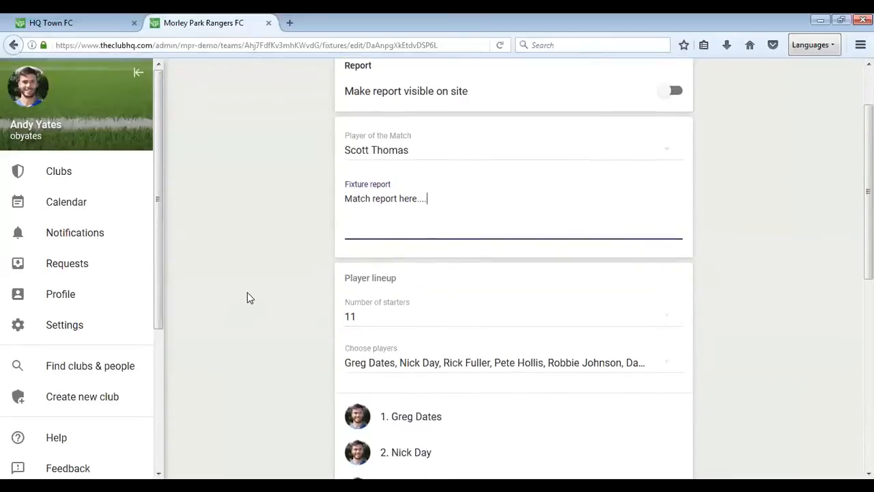
scroll(248, 298, down, 2)
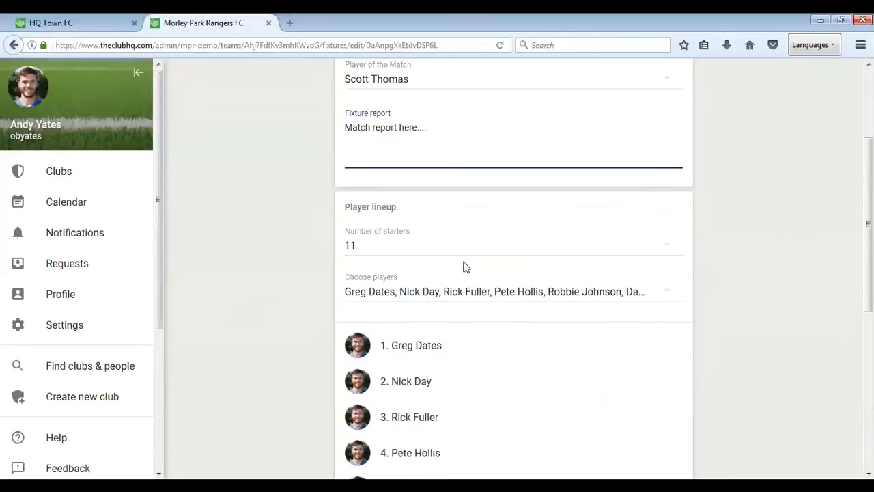
scroll(252, 362, down, 4)
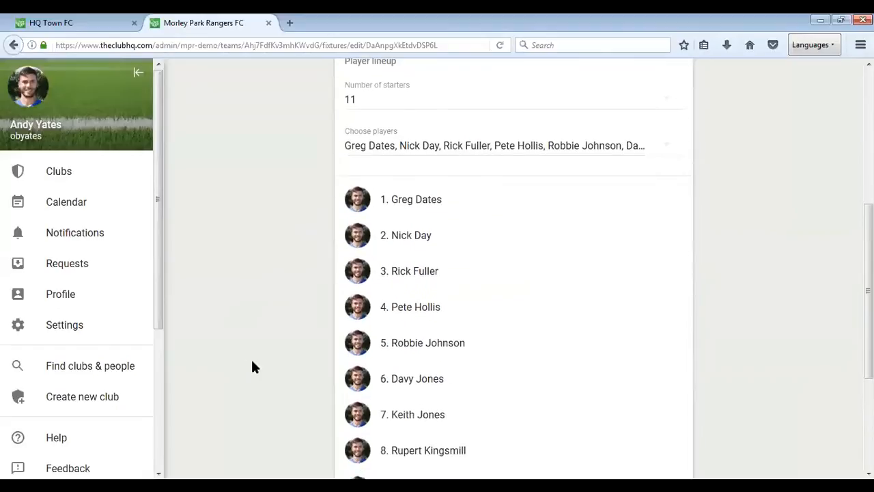
scroll(252, 362, up, 2)
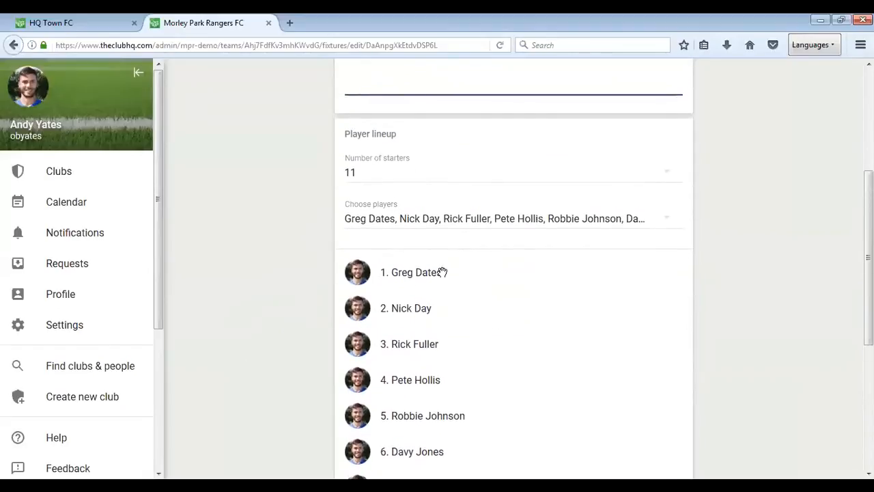
scroll(358, 341, down, 5)
scroll(357, 341, down, 3)
scroll(357, 335, up, 15)
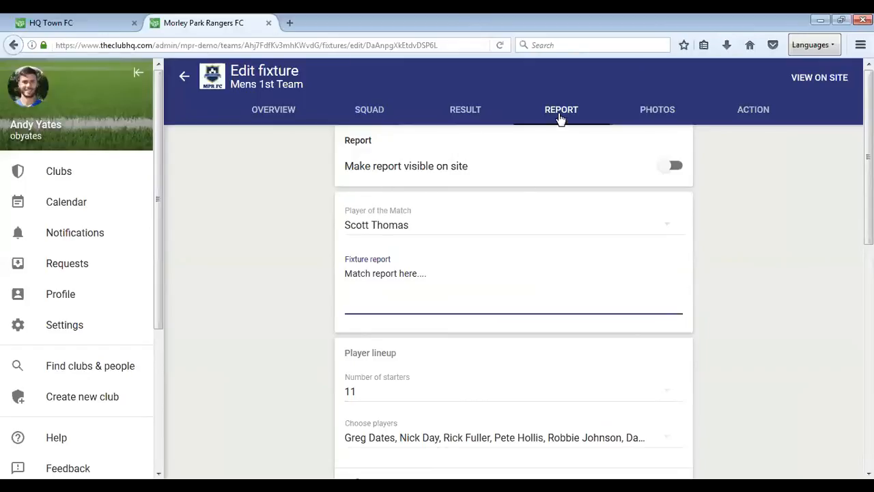
scroll(462, 357, down, 3)
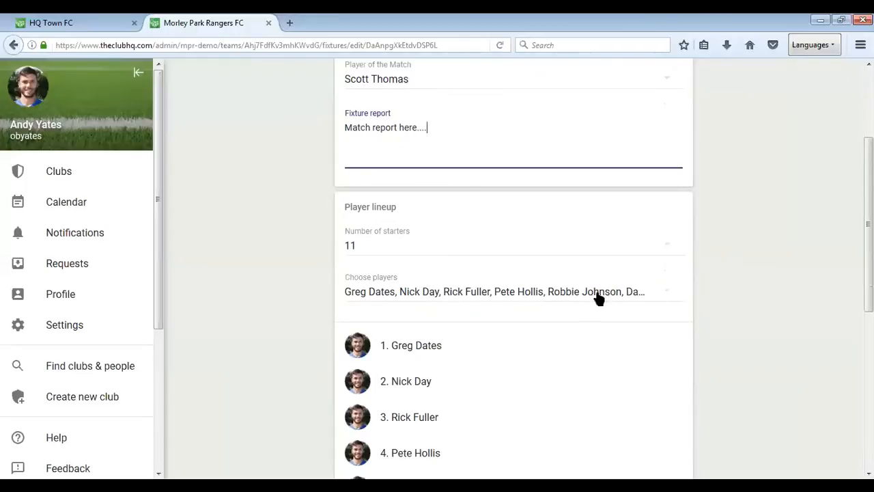
scroll(215, 335, down, 2)
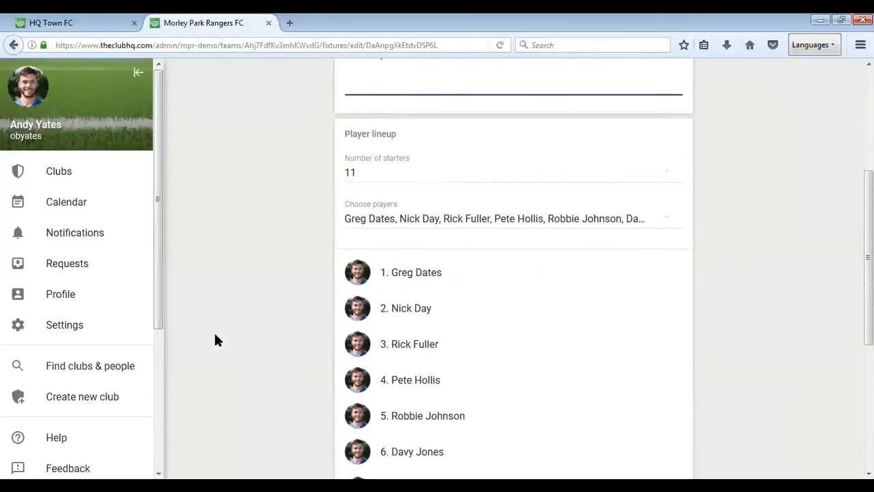
scroll(214, 340, down, 3)
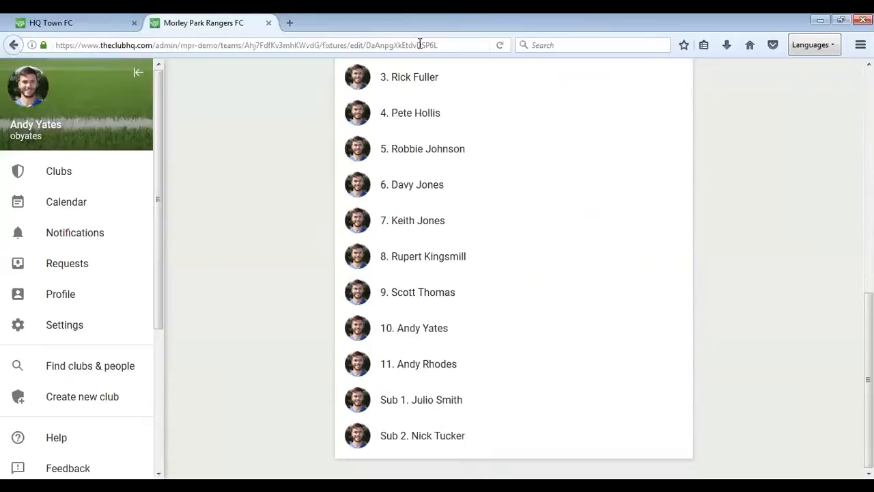
drag(426, 399, 429, 263)
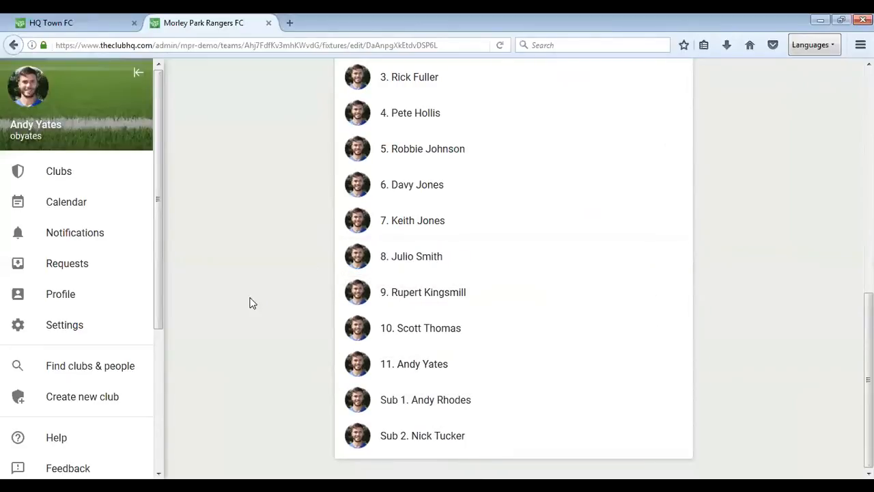
- Make the fixture report visible on the site
scroll(266, 349, up, 3)
scroll(267, 351, up, 1)
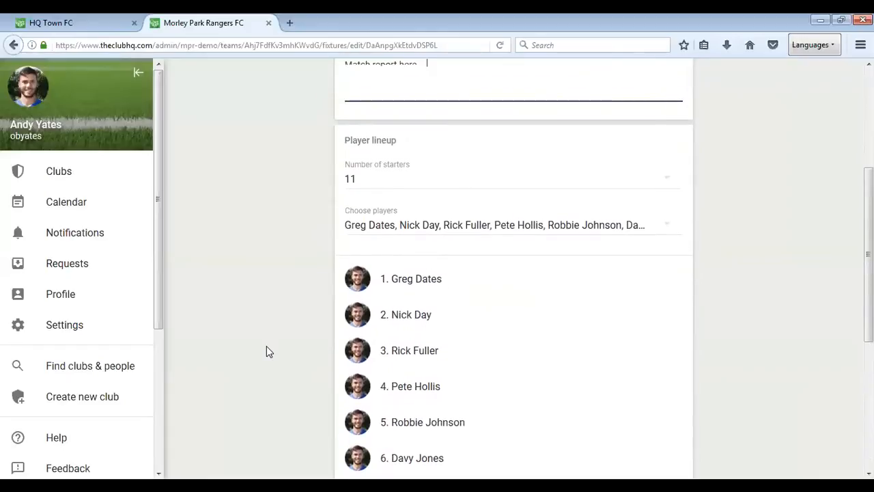
scroll(266, 351, up, 3)
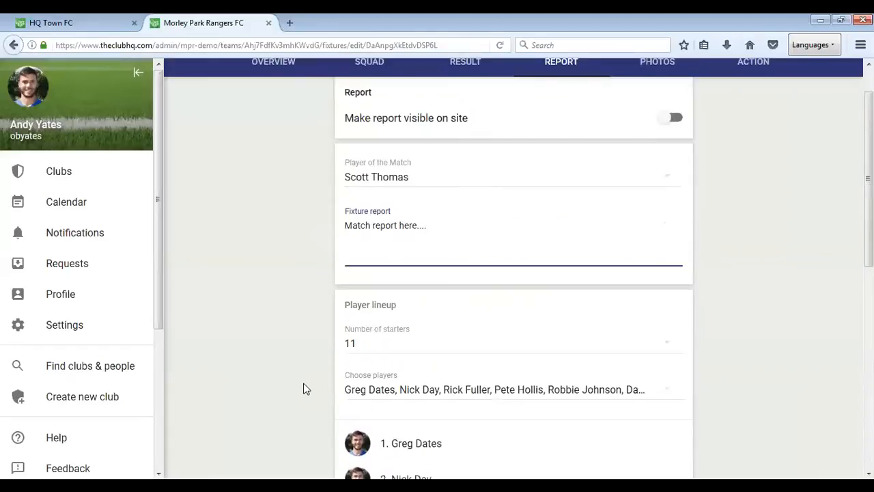
scroll(303, 388, up, 1)
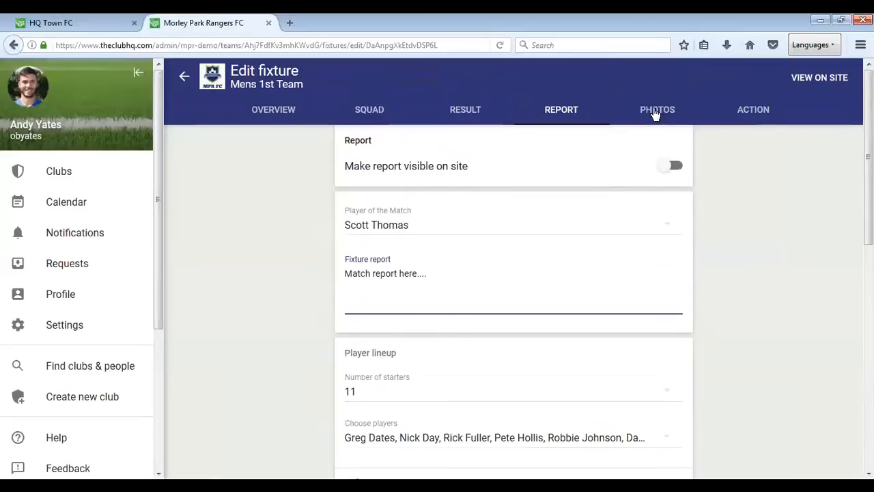
click(674, 167)
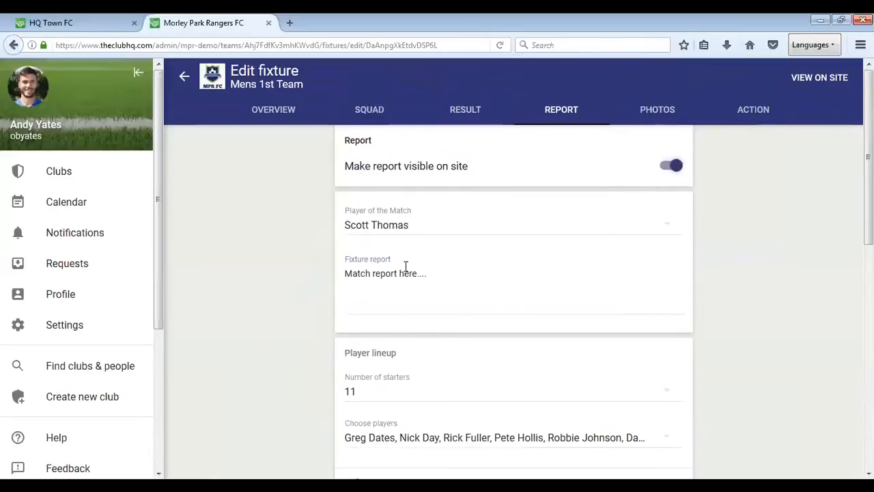
- Upload the local images "Huddle - mens football.jpg" and "Pitch Line-ups.jpg" to the fixture's photos
click(655, 116)
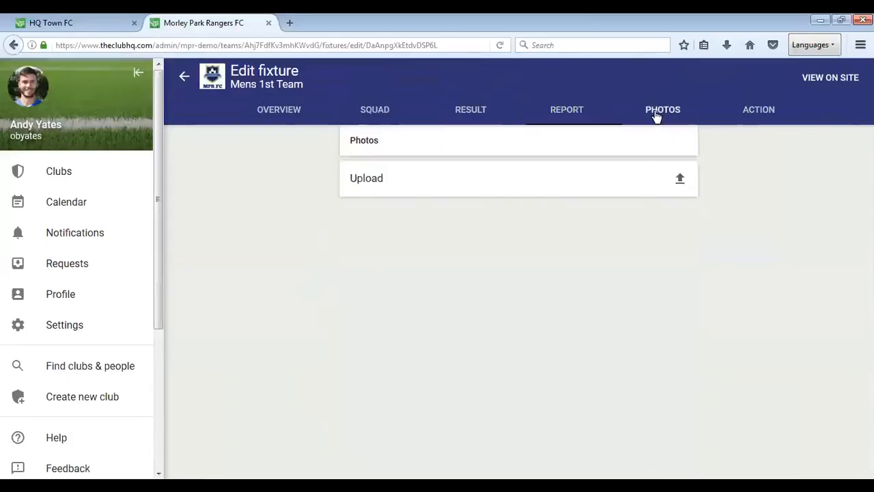
click(680, 180)
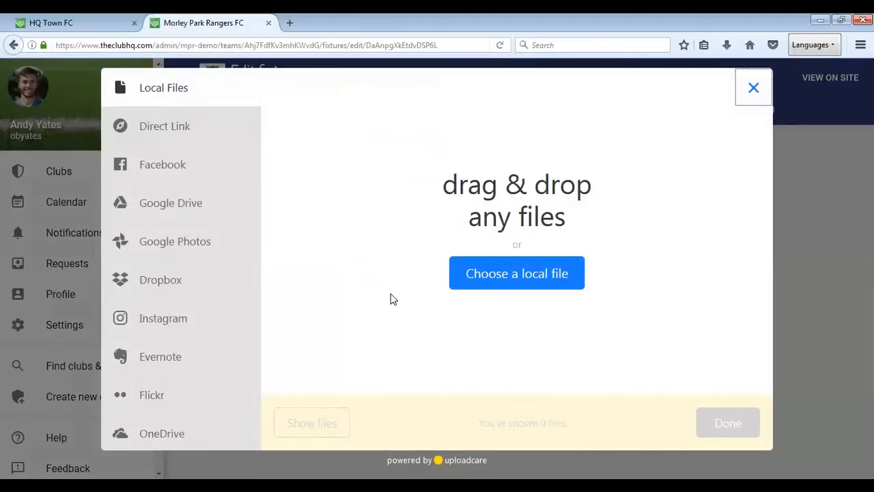
click(526, 274)
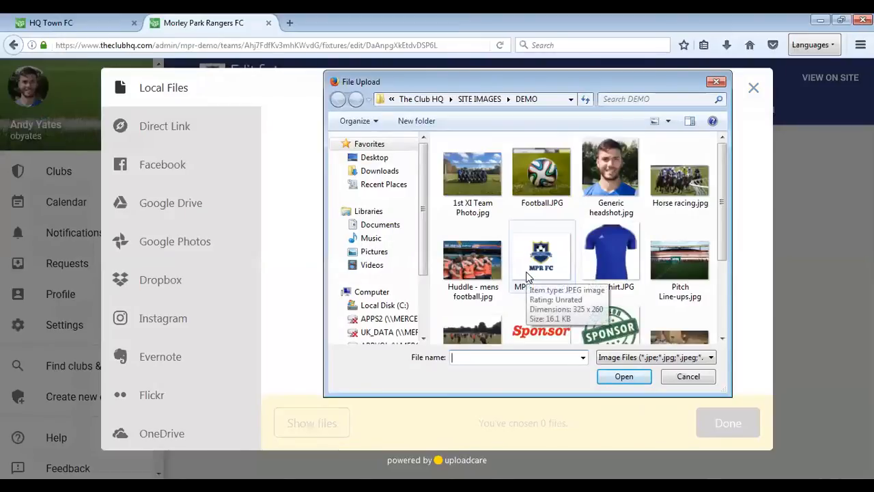
click(477, 265)
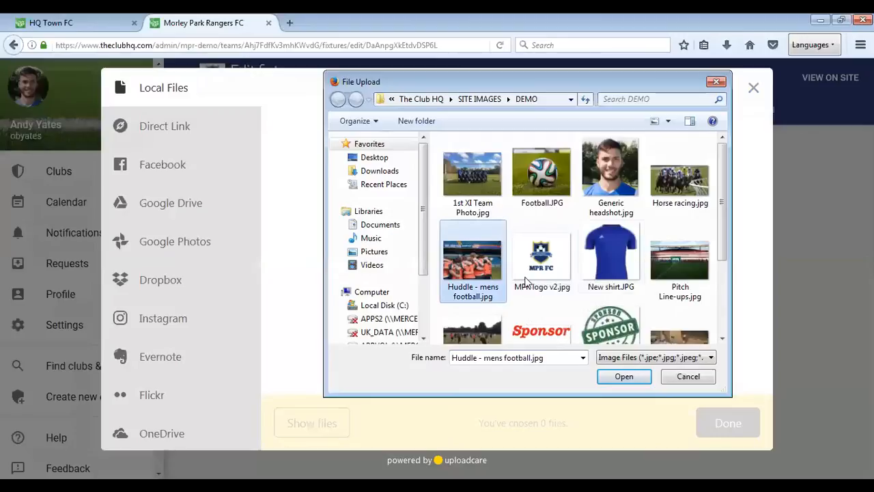
ctrl+click(680, 259)
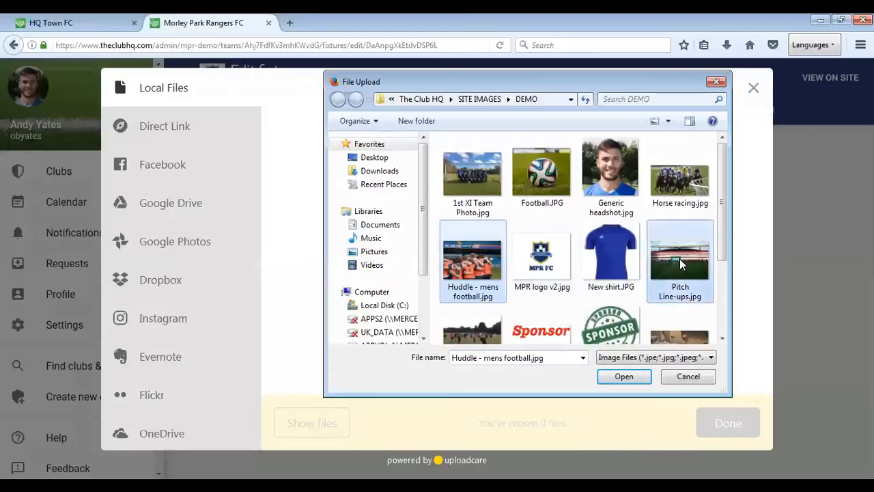
click(624, 377)
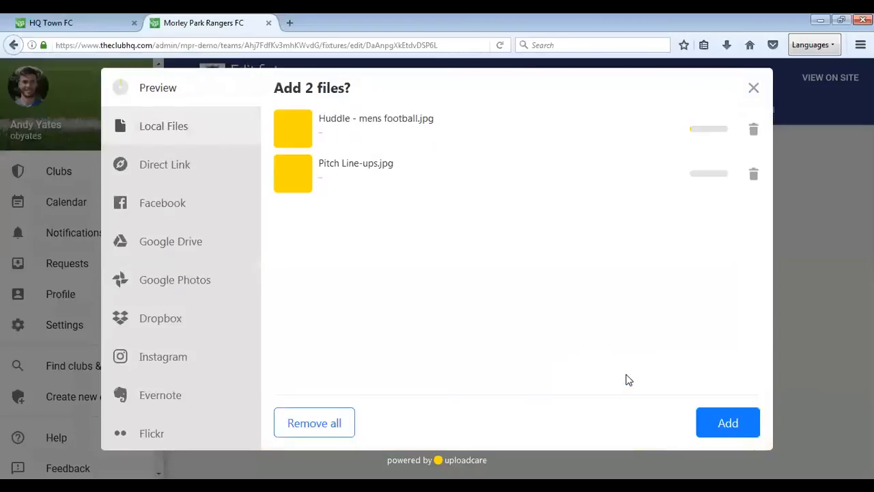
click(726, 423)
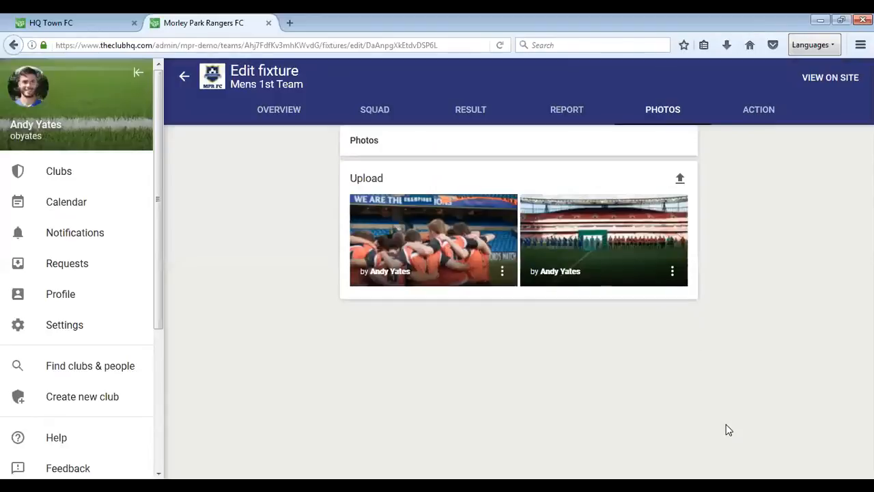
- Start a new match action for the fixture at minute 20, with the twelfth listed player and the event Goal
click(756, 113)
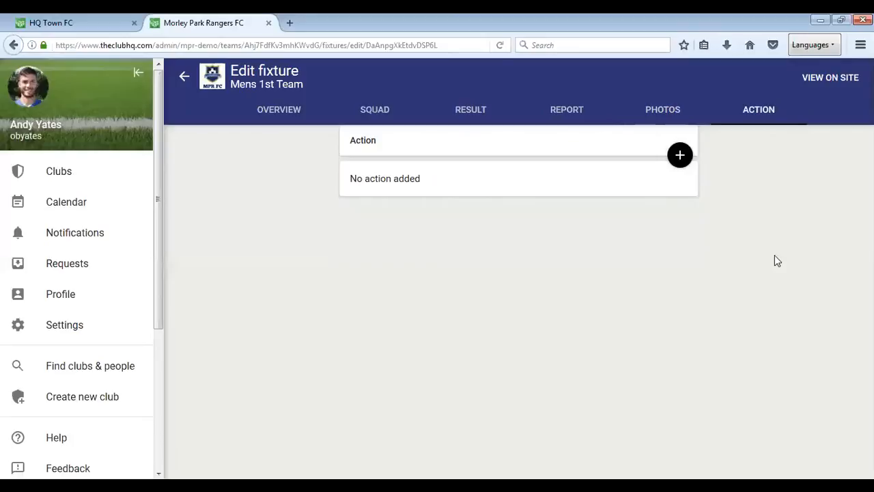
click(679, 157)
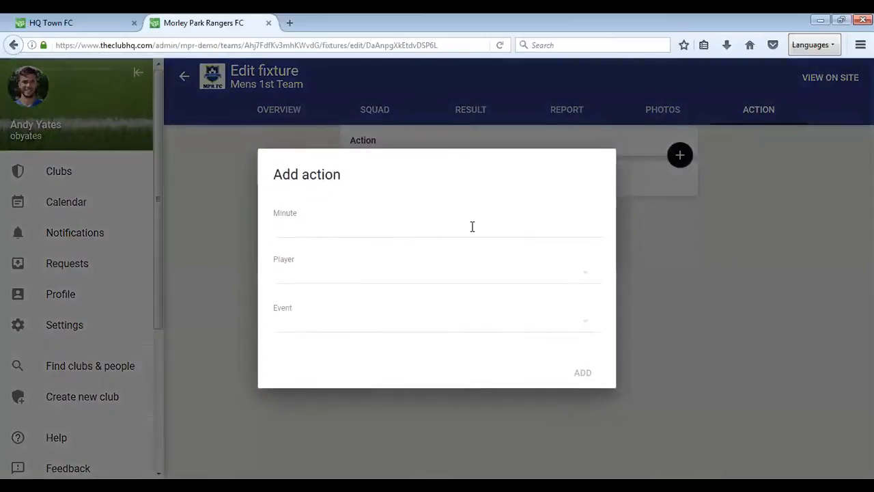
text(20)
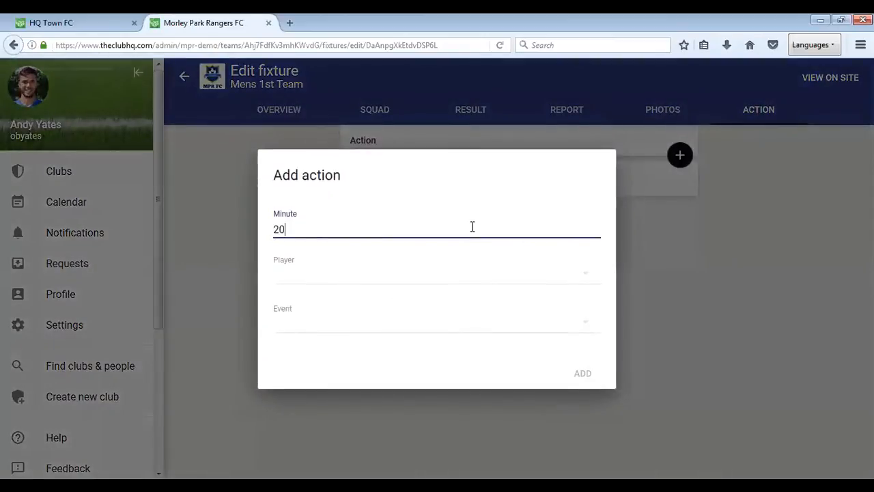
click(472, 276)
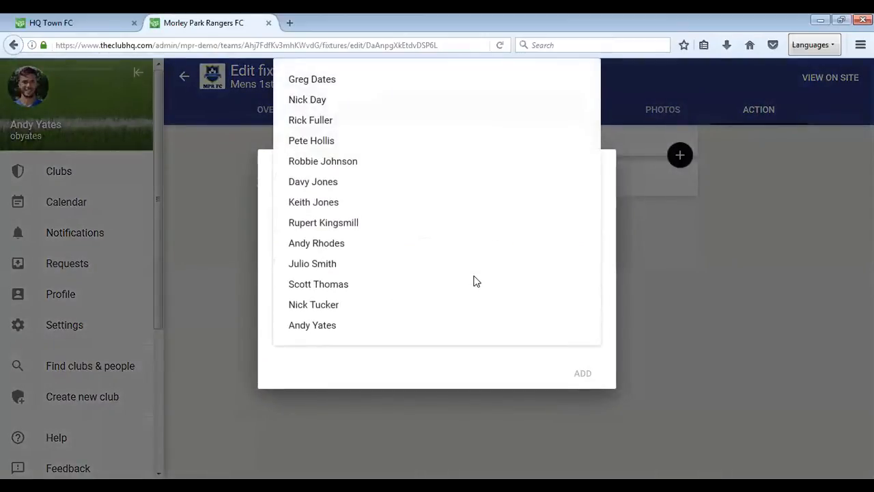
click(338, 309)
click(350, 328)
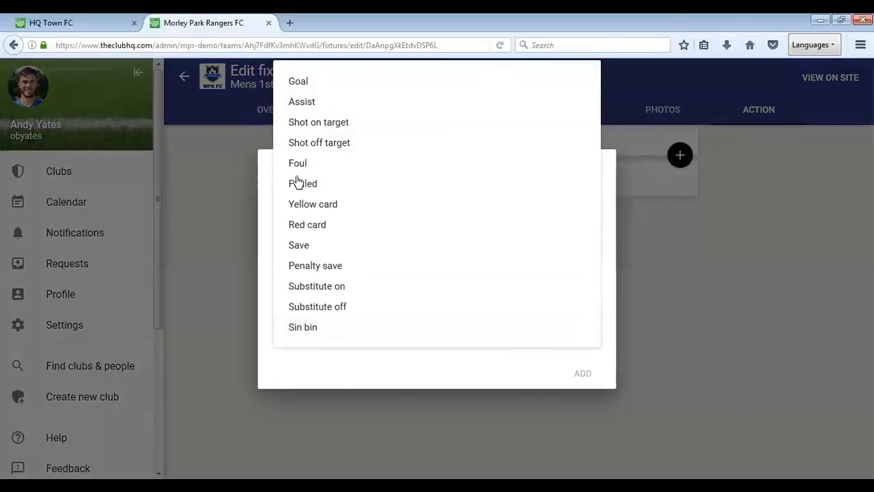
click(311, 83)
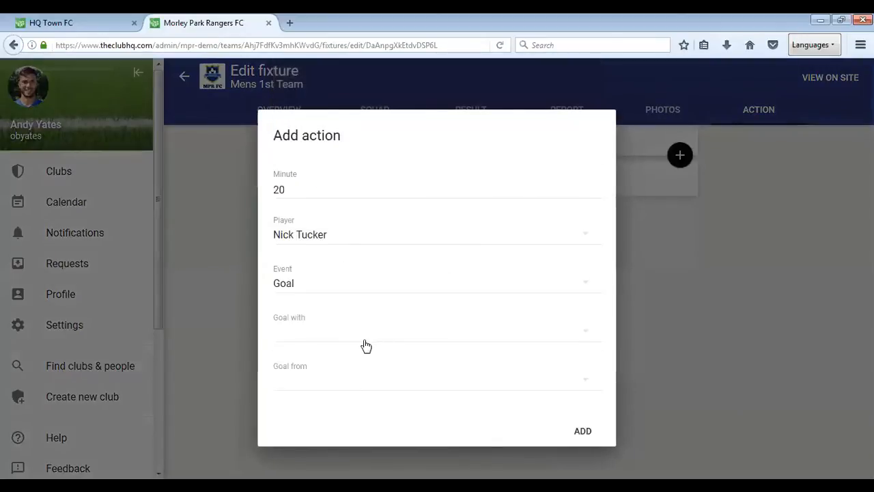
- Specify the goal as scored with the Right foot from Open play, and add the action to the fixture
click(455, 333)
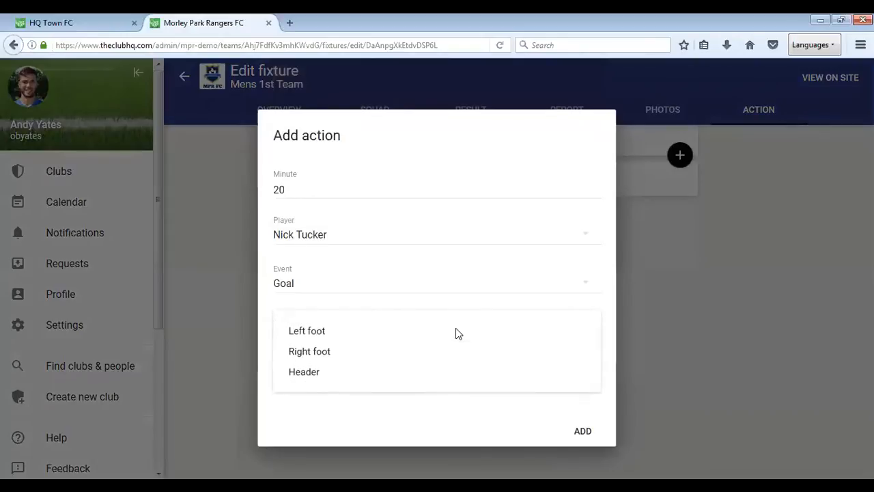
click(330, 353)
click(363, 387)
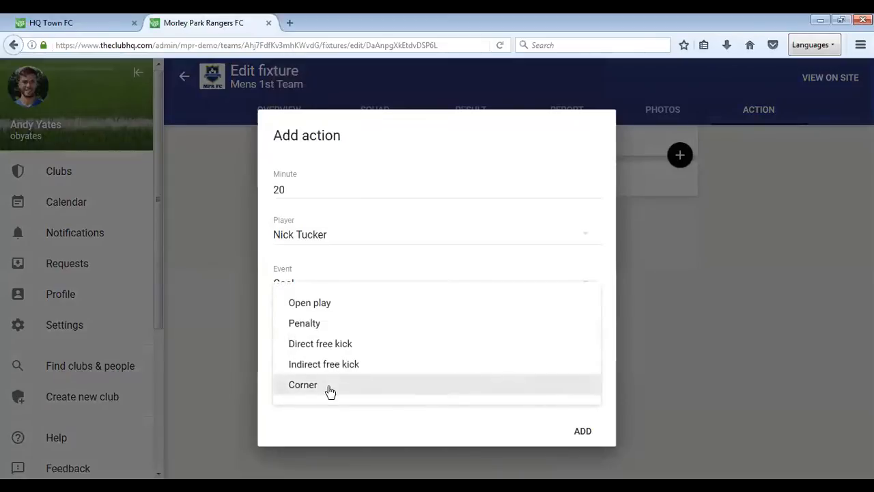
click(322, 306)
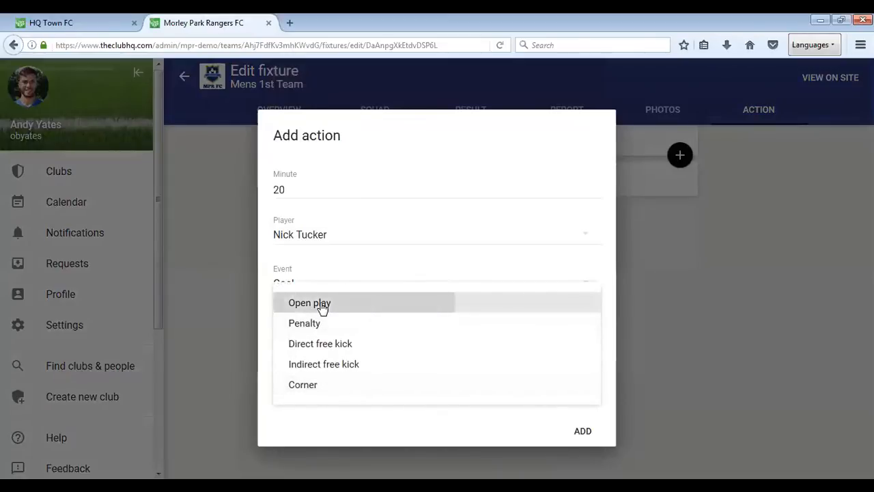
click(582, 433)
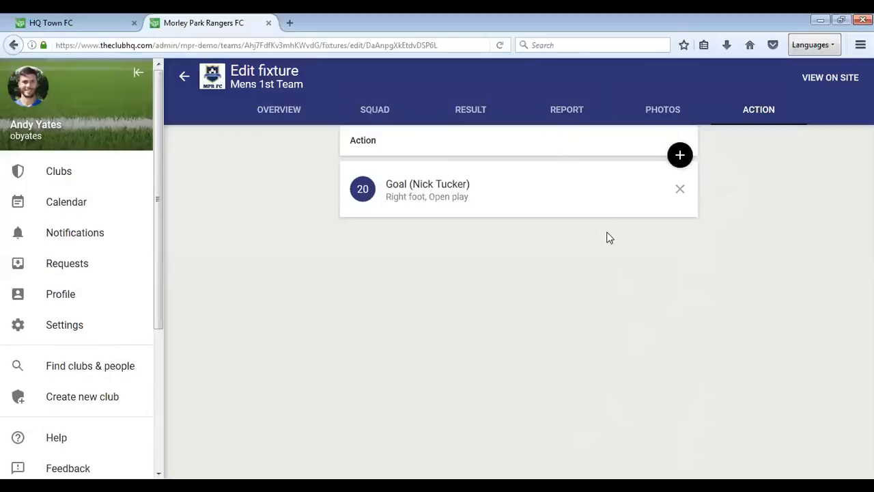
- Check the fixture's public page, and change the fixture date in its overview to 22 Jun, 2019
click(823, 85)
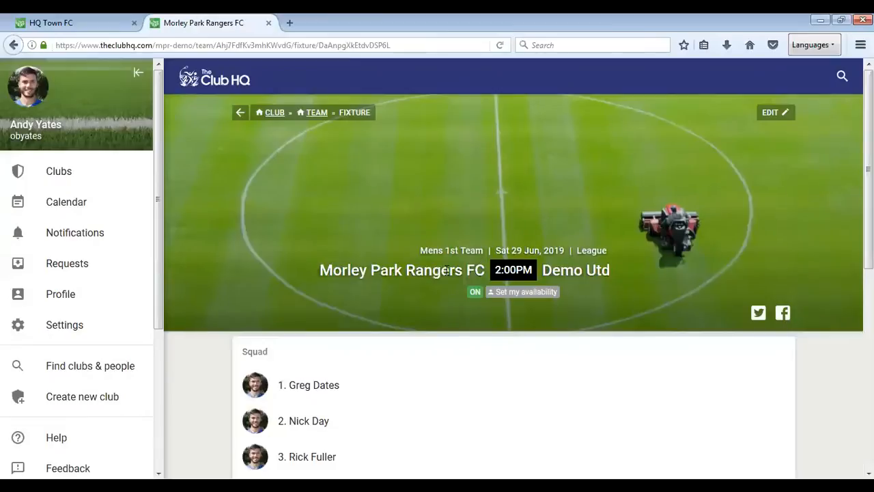
click(778, 114)
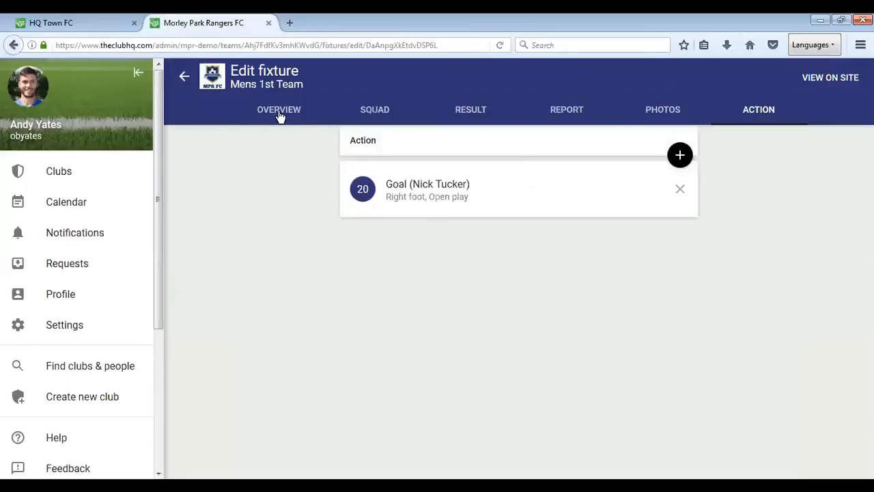
click(278, 111)
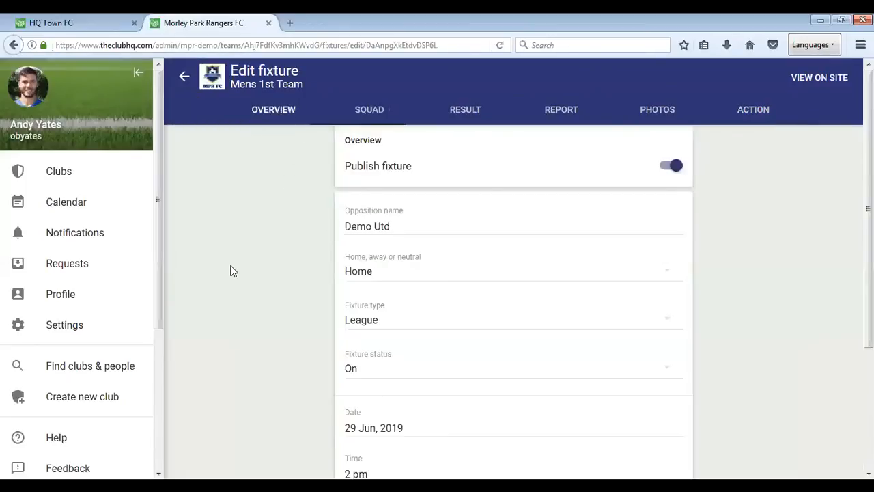
scroll(231, 270, down, 1)
click(402, 353)
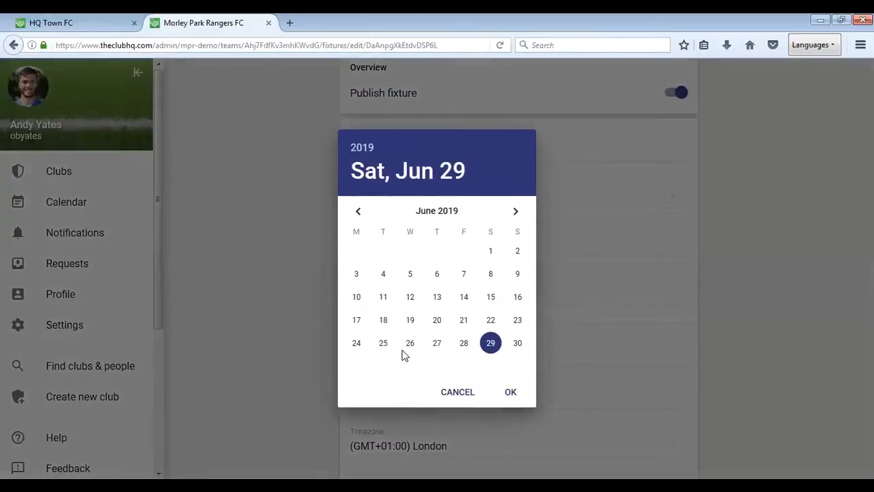
click(490, 320)
click(511, 394)
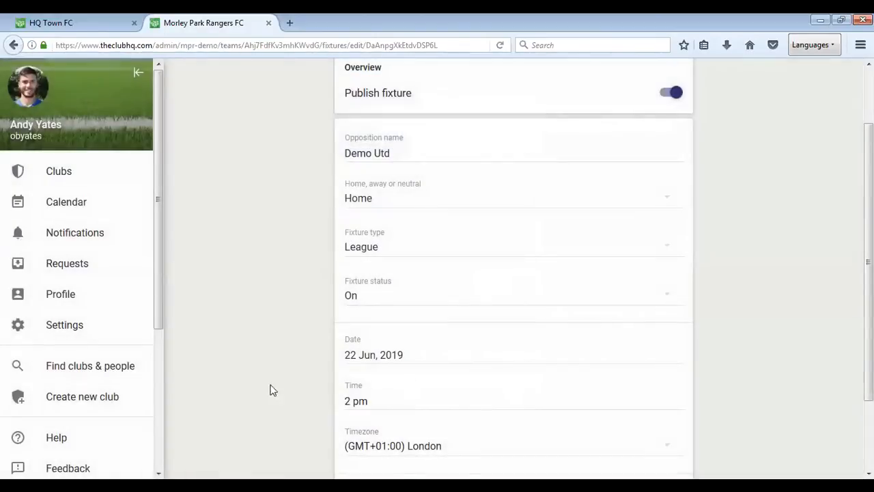
scroll(286, 382, up, 2)
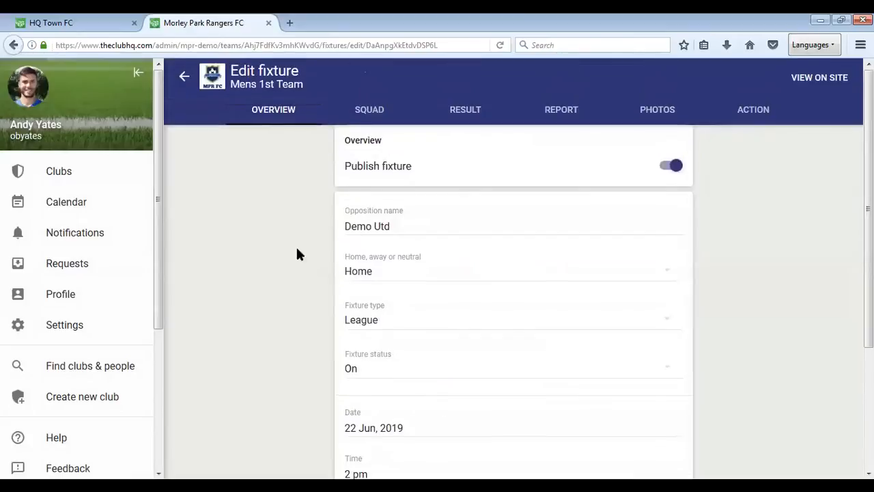
- Review the fixture's public page, examining the score, report, Player of the Match, photos, lineup and match action
click(819, 79)
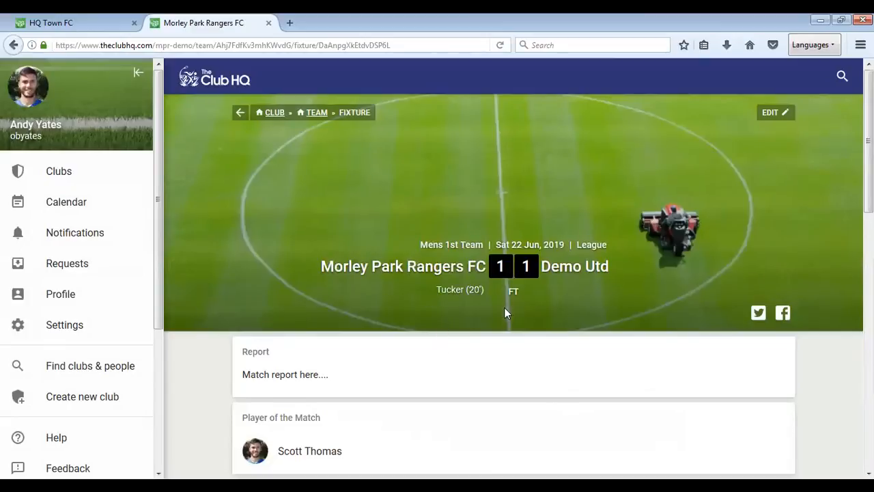
scroll(516, 355, down, 4)
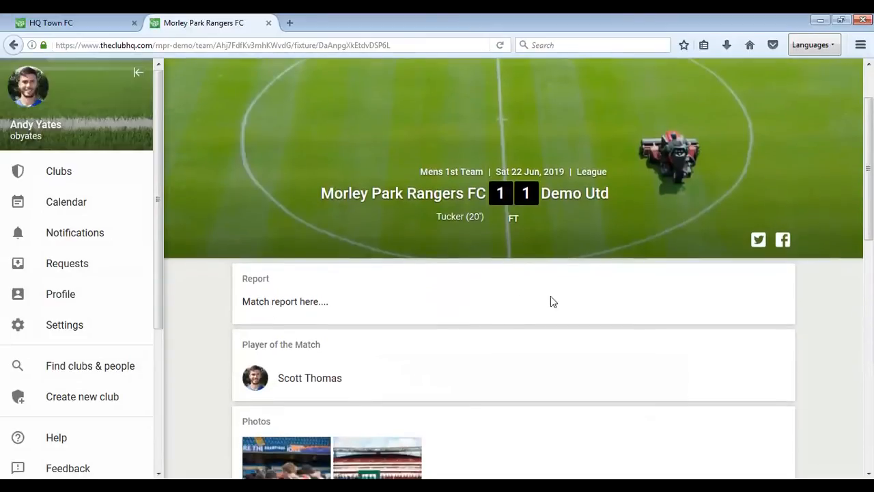
scroll(581, 359, down, 2)
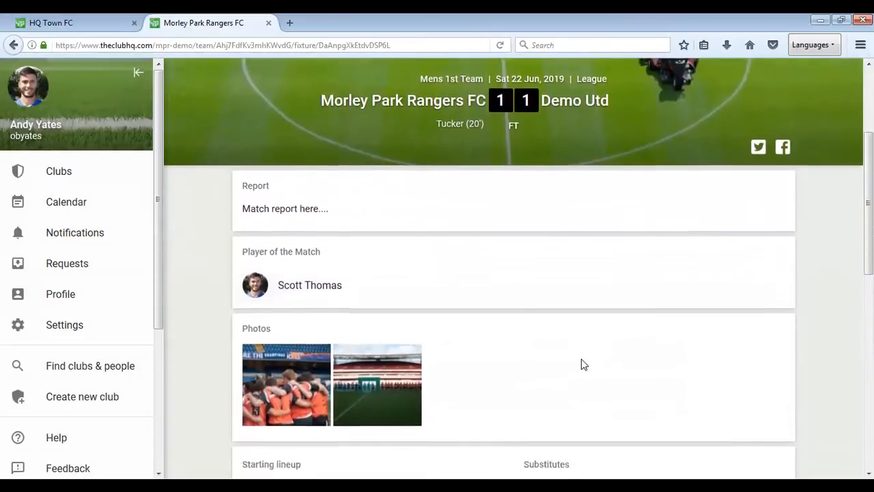
scroll(683, 314, down, 3)
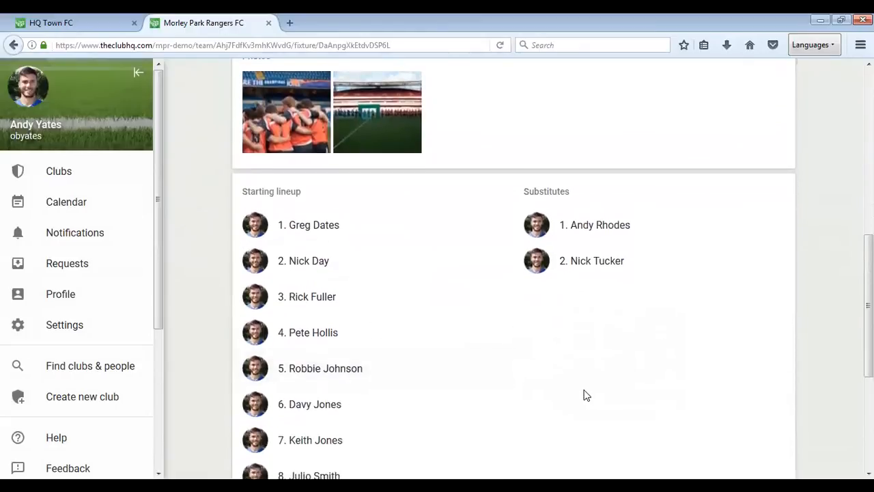
scroll(584, 394, down, 5)
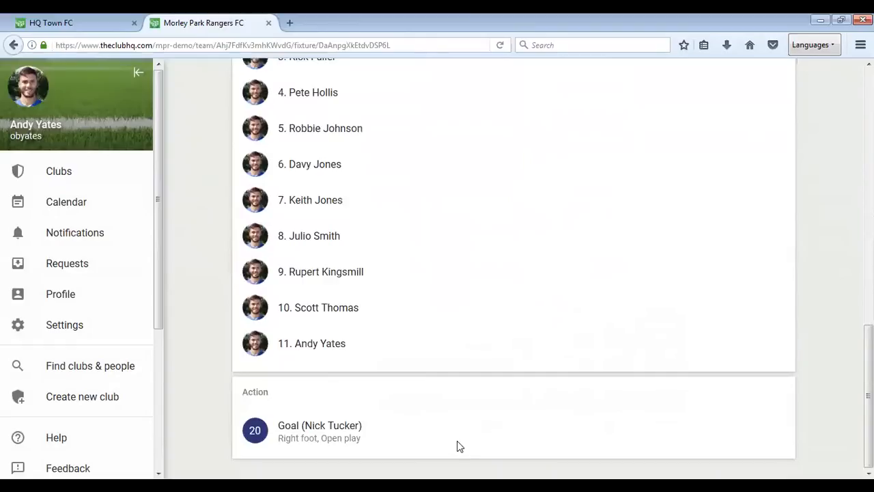
scroll(457, 440, up, 10)
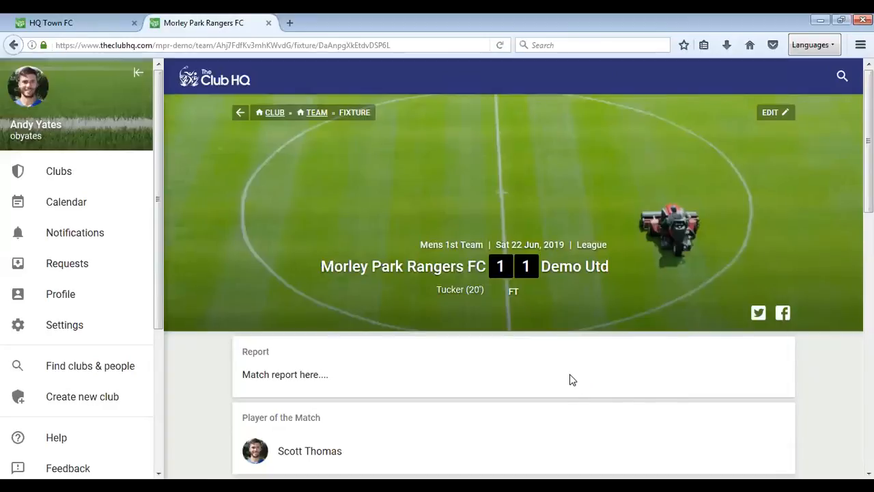
- Check how the Demo Utd result appears in the team's fixtures list and in the latest results on the team home page
click(316, 114)
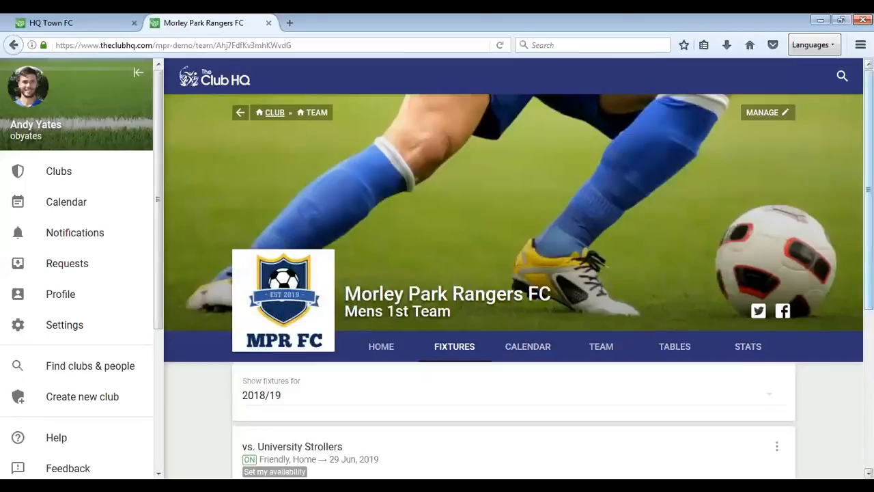
scroll(513, 273, down, 5)
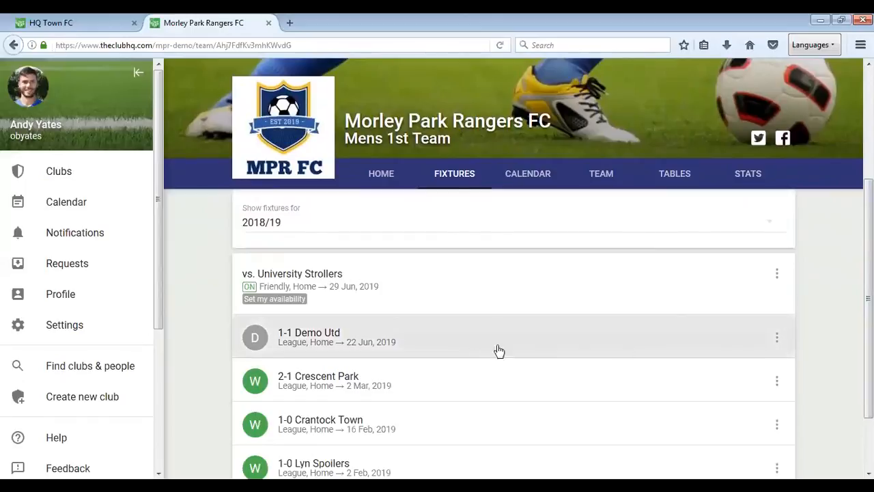
click(381, 176)
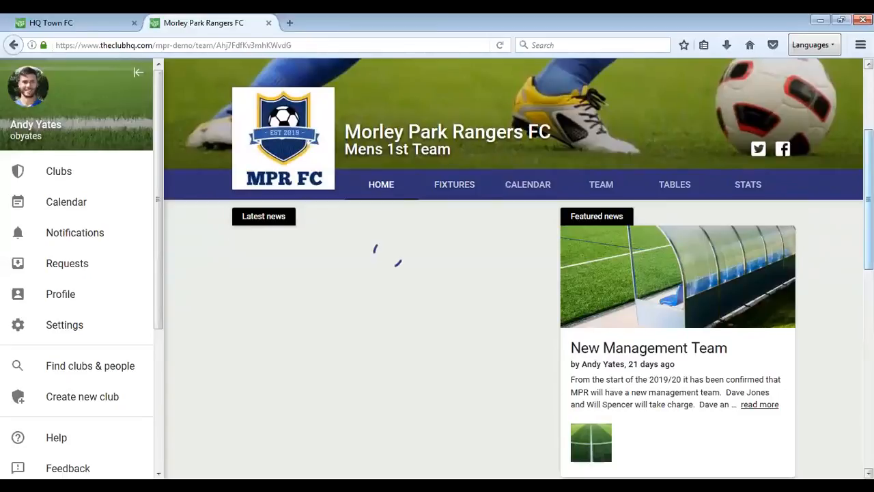
scroll(512, 273, down, 5)
scroll(512, 273, down, 5)
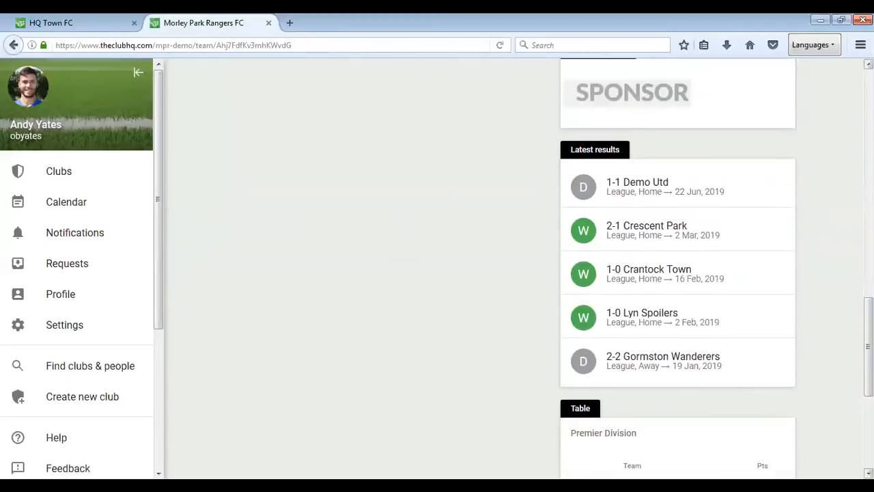
drag(869, 346, 868, 109)
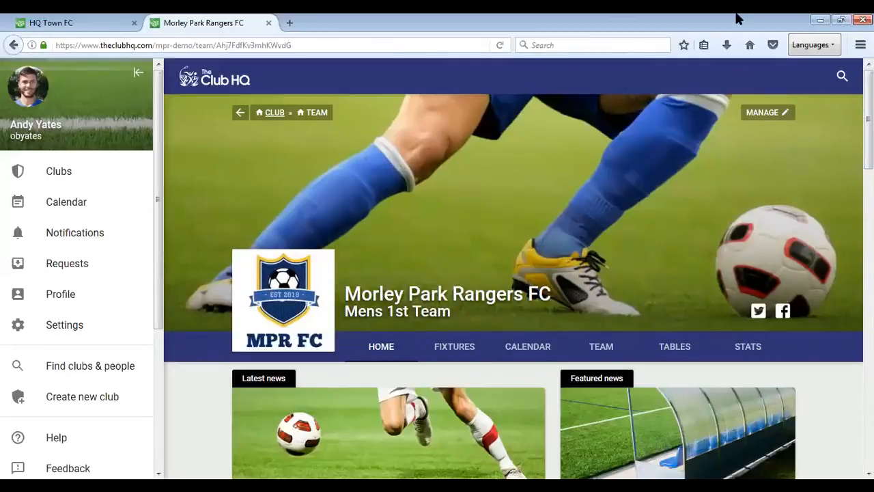